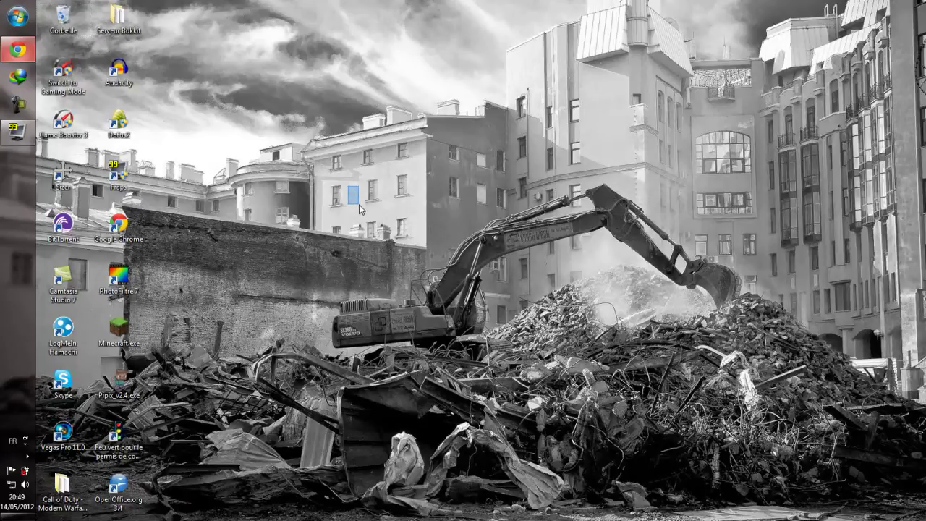
- Bring Chrome forward and switch to the 01net Internet Download Manager download page
{"action": "left_click_drag", "start_coordinate": [358, 204], "coordinate": [359, 204]}
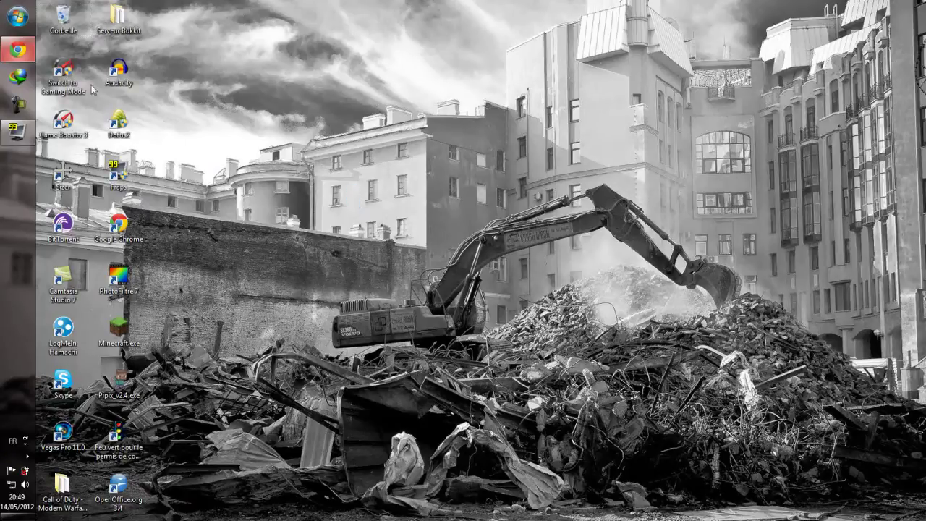
{"action": "left_click", "coordinate": [19, 50]}
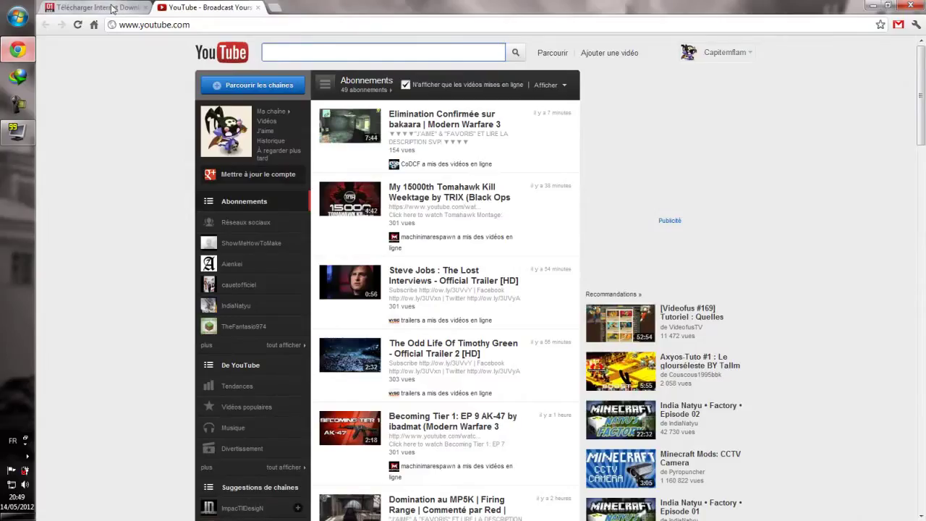
{"action": "left_click", "coordinate": [94, 7]}
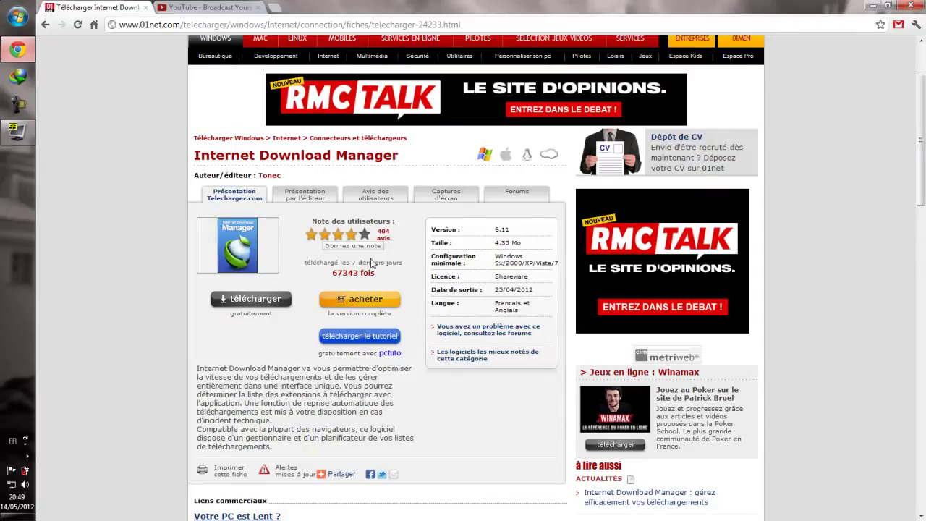
- Scroll the IDM 6.11 page, then highlight and deselect its title text
{"action": "scroll", "coordinate": [152, 172], "scroll_direction": "up", "scroll_amount": 3}
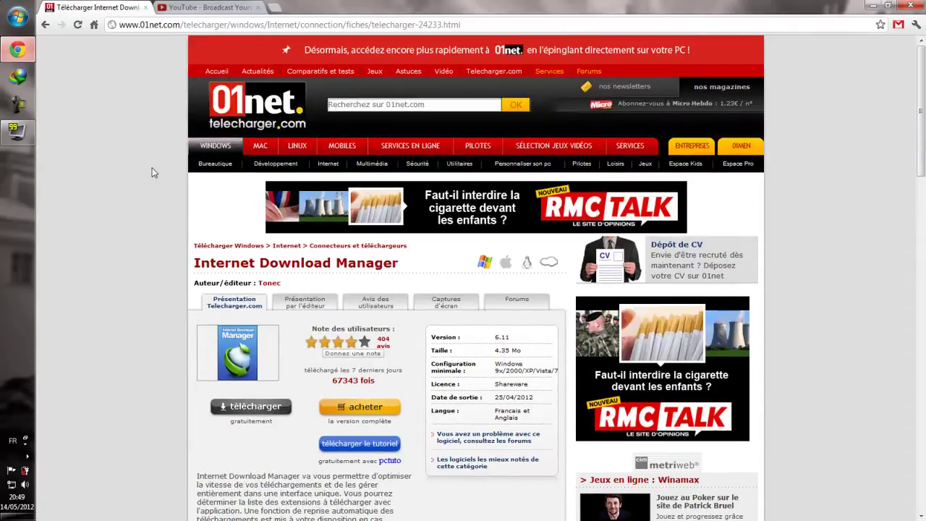
{"action": "scroll", "coordinate": [155, 173], "scroll_direction": "down", "scroll_amount": 3}
{"action": "scroll", "coordinate": [154, 173], "scroll_direction": "up", "scroll_amount": 3}
{"action": "scroll", "coordinate": [155, 176], "scroll_direction": "down", "scroll_amount": 3}
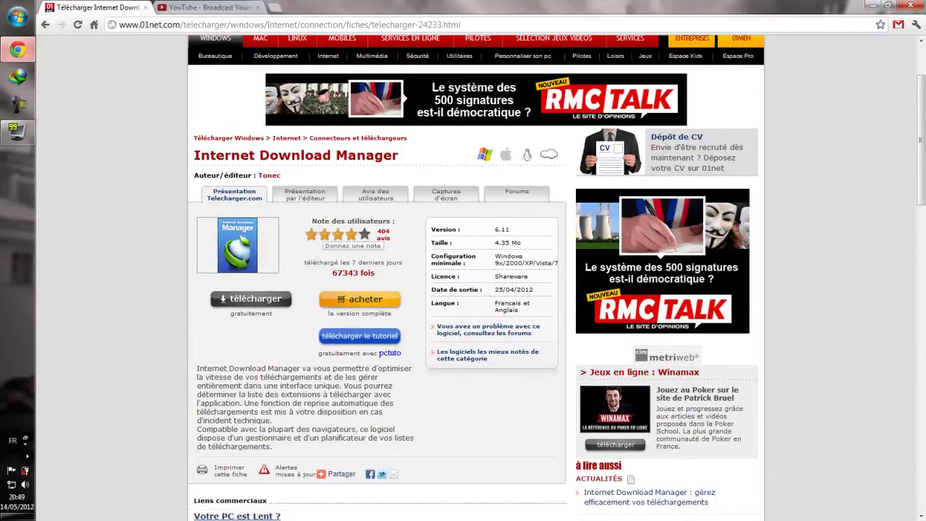
{"action": "left_click_drag", "start_coordinate": [193, 155], "coordinate": [558, 155]}
{"action": "left_click", "coordinate": [368, 155]}
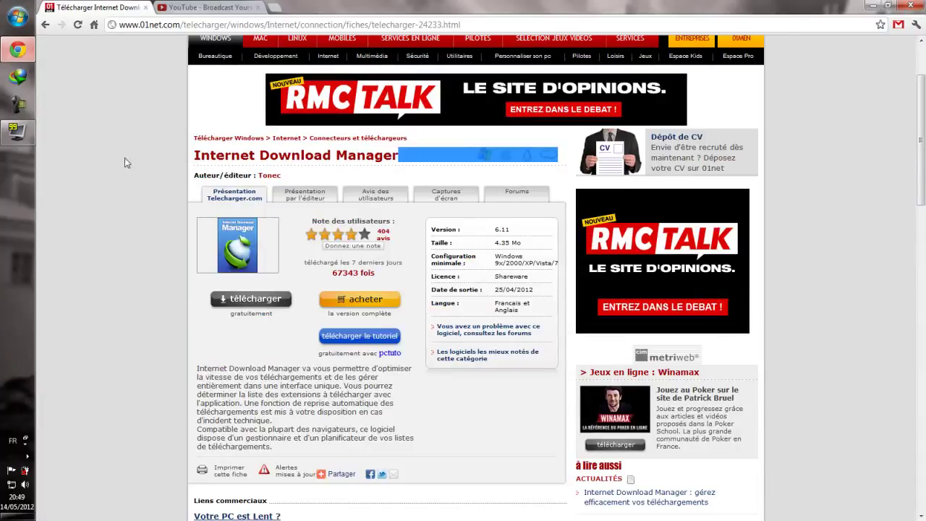
{"action": "left_click", "coordinate": [124, 162]}
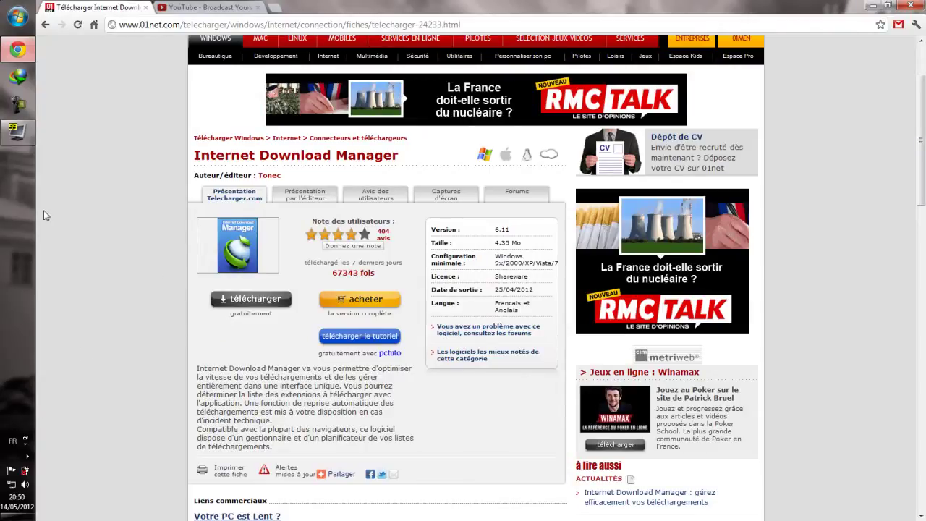
- In IDM, remove the downloads from Apache through Fossil with Effacer
{"action": "left_click", "coordinate": [17, 76]}
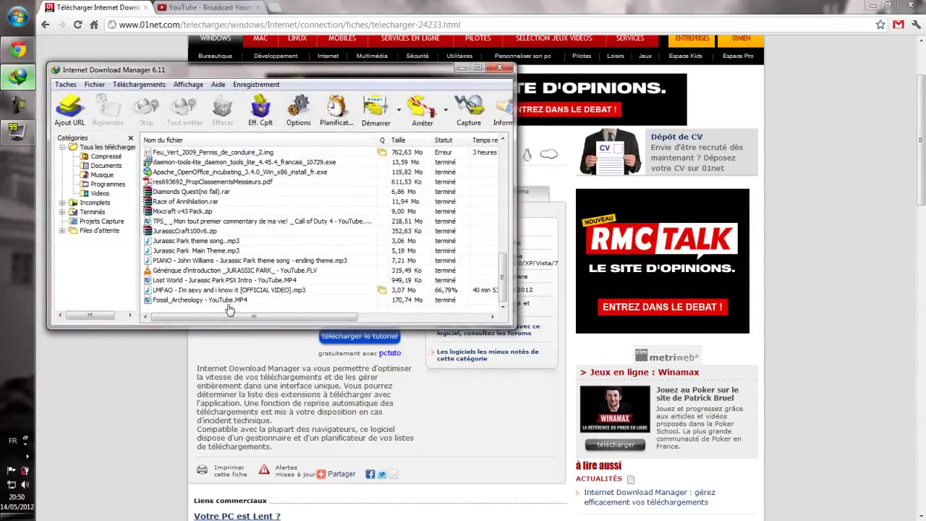
{"action": "left_click_drag", "start_coordinate": [228, 309], "coordinate": [223, 110]}
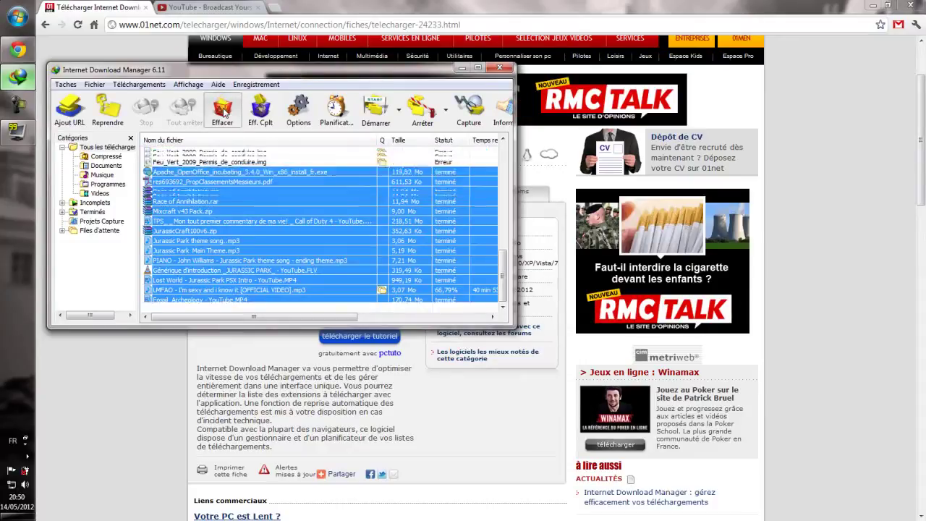
{"action": "left_click", "coordinate": [223, 110]}
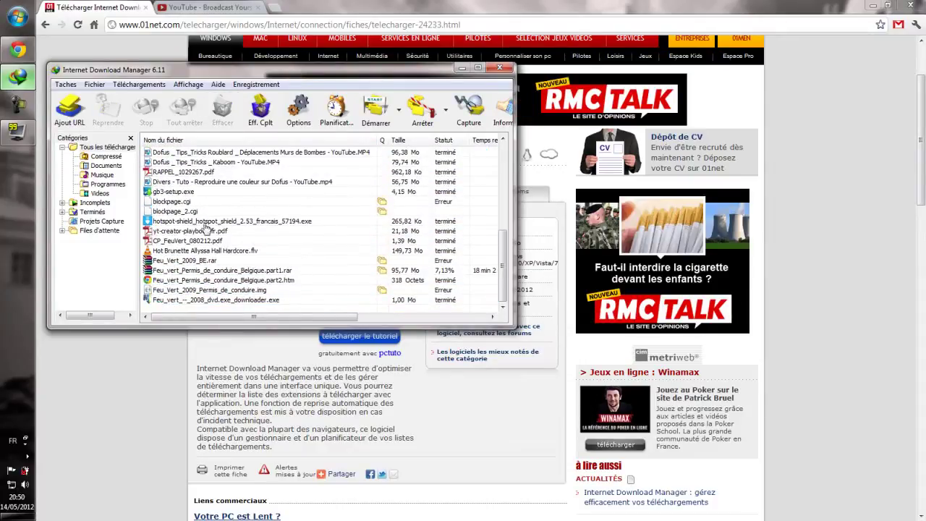
{"action": "left_click", "coordinate": [214, 164]}
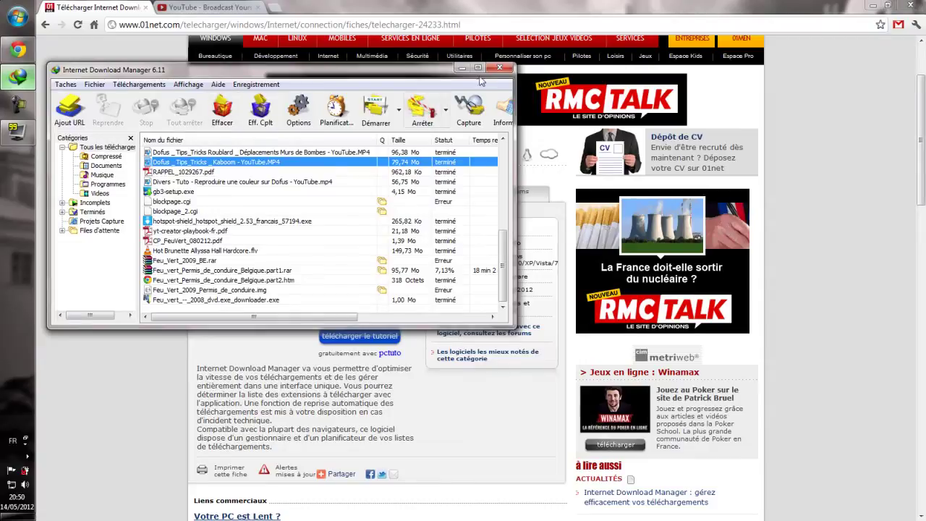
- Close the IDM window and check the hidden tray icons
{"action": "left_click", "coordinate": [499, 67]}
{"action": "left_click", "coordinate": [28, 457]}
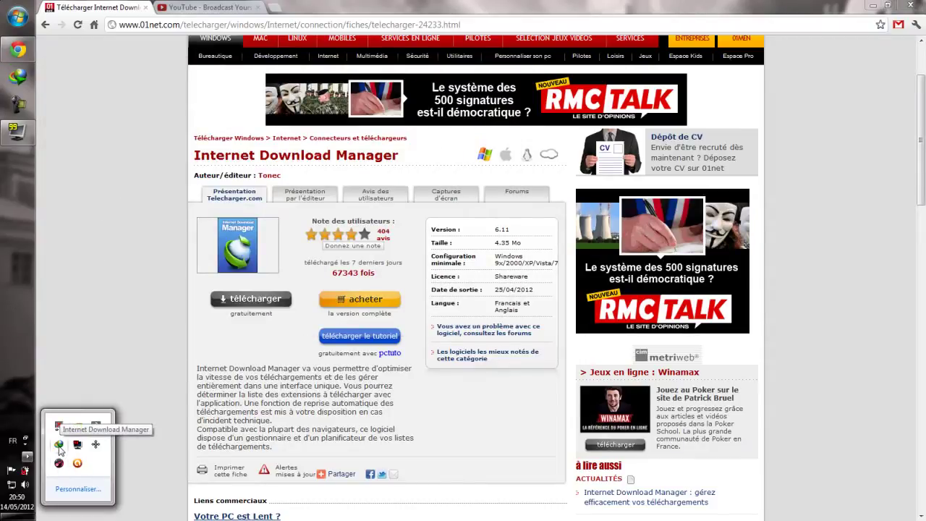
{"action": "left_click", "coordinate": [121, 454]}
- In the YouTube subscriptions feed, open the 'Tuto Cinema 4D | Tutoriel Speedart WaRTeK' video
{"action": "left_click", "coordinate": [192, 8]}
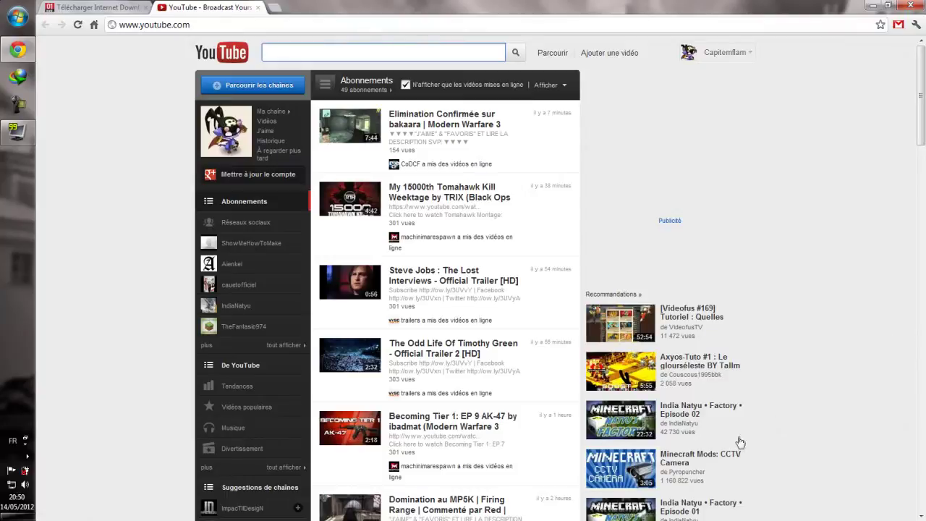
{"action": "scroll", "coordinate": [513, 373], "scroll_direction": "down", "scroll_amount": 2}
{"action": "scroll", "coordinate": [519, 375], "scroll_direction": "down", "scroll_amount": 1}
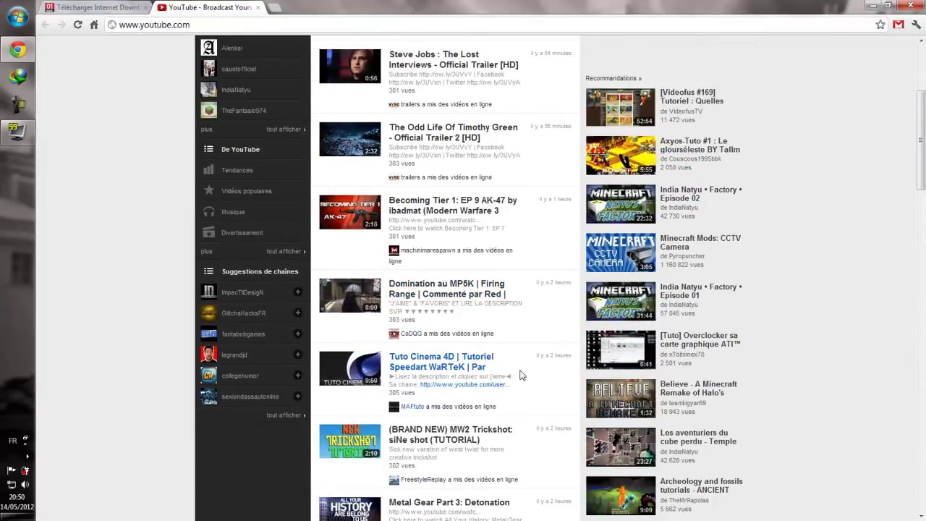
{"action": "scroll", "coordinate": [519, 375], "scroll_direction": "down", "scroll_amount": 1}
{"action": "left_click", "coordinate": [450, 261]}
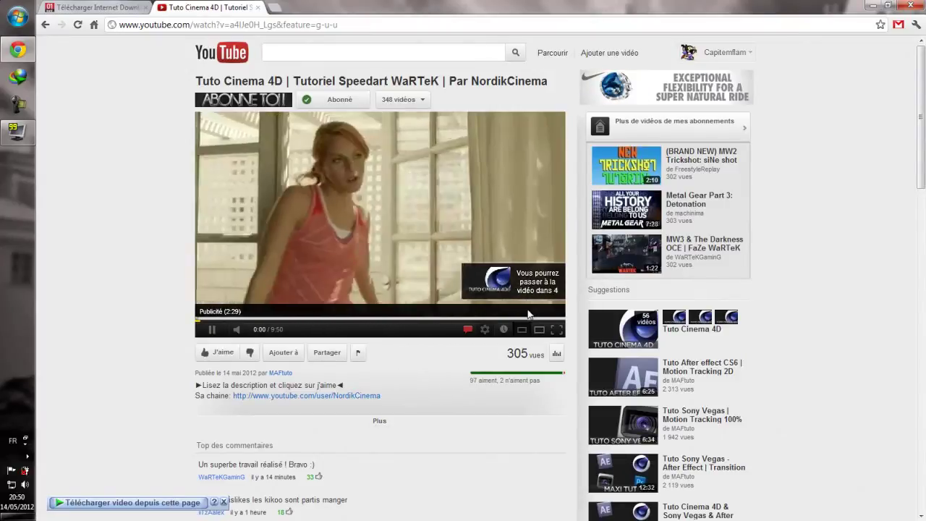
- Mute and skip the ad, then pause the tutorial at 0:03
{"action": "left_click", "coordinate": [238, 329]}
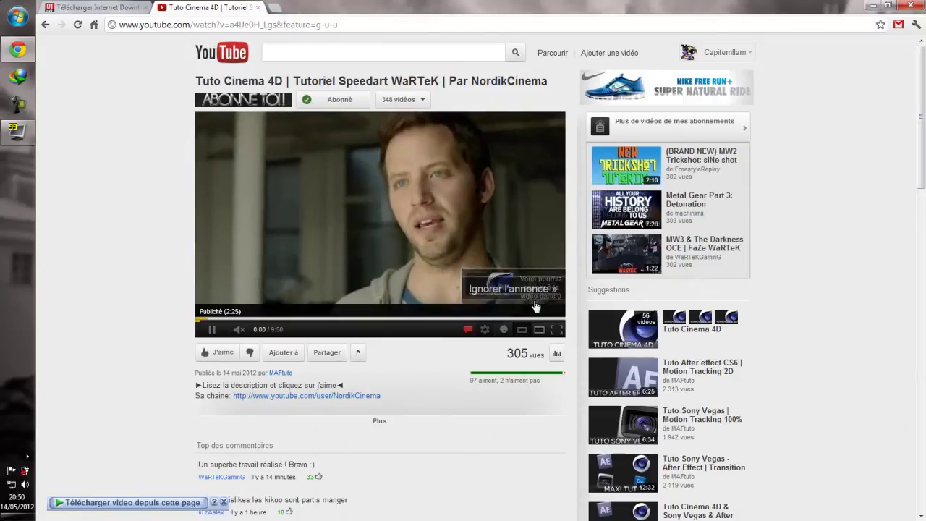
{"action": "left_click", "coordinate": [534, 290]}
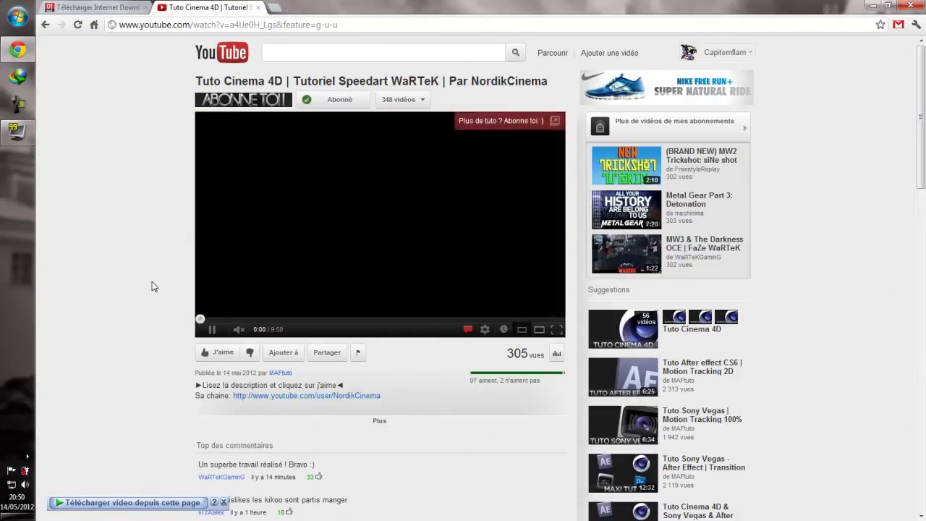
{"action": "mouse_move", "coordinate": [243, 331]}
{"action": "left_click", "coordinate": [212, 329]}
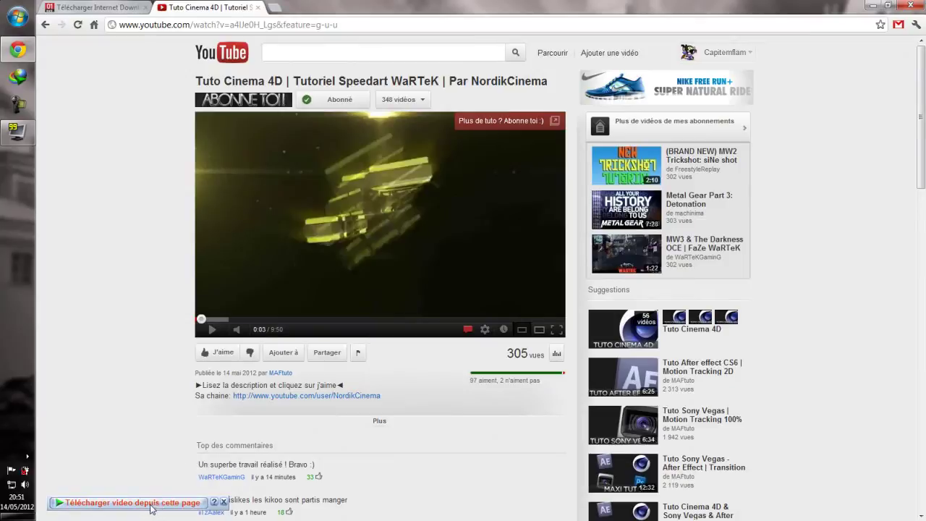
- From IDM's download bar, choose the 'MP4 fichier, 720p HD' version of the video
{"action": "left_click", "coordinate": [144, 505]}
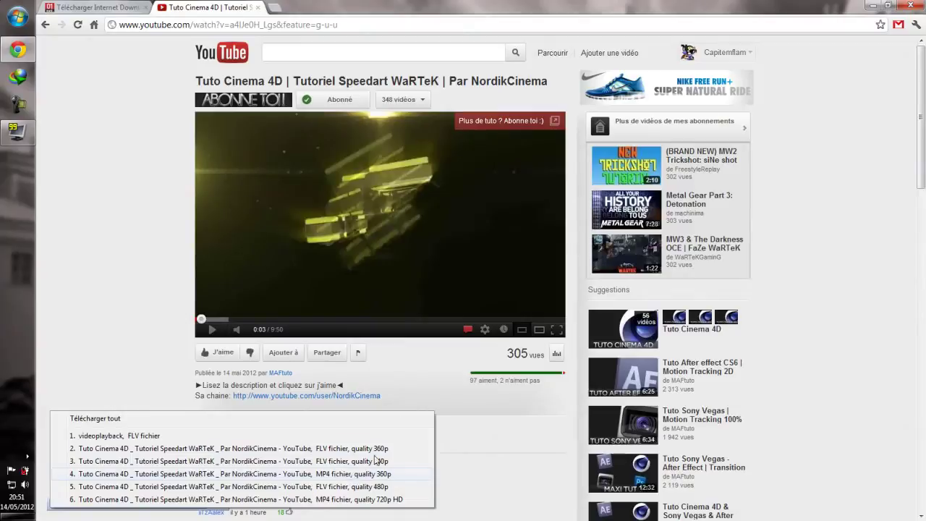
{"action": "left_click", "coordinate": [485, 330]}
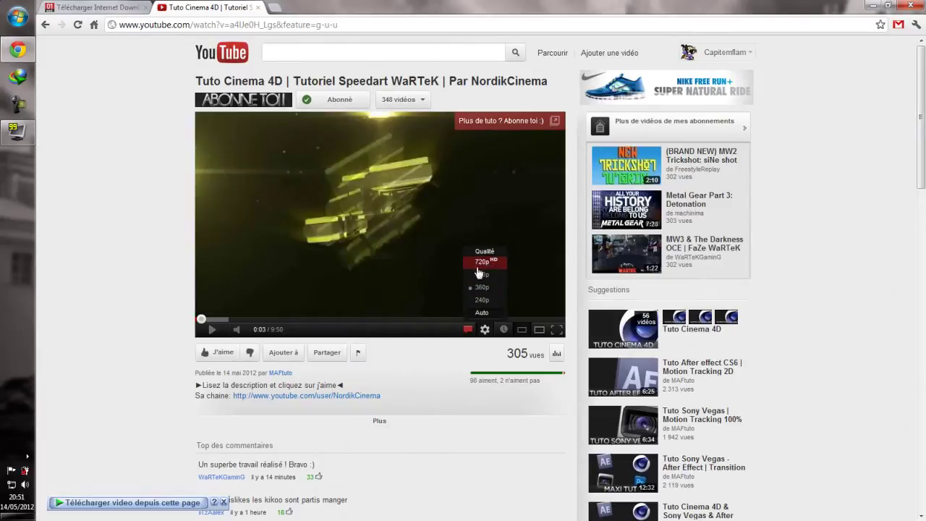
{"action": "left_click", "coordinate": [137, 504]}
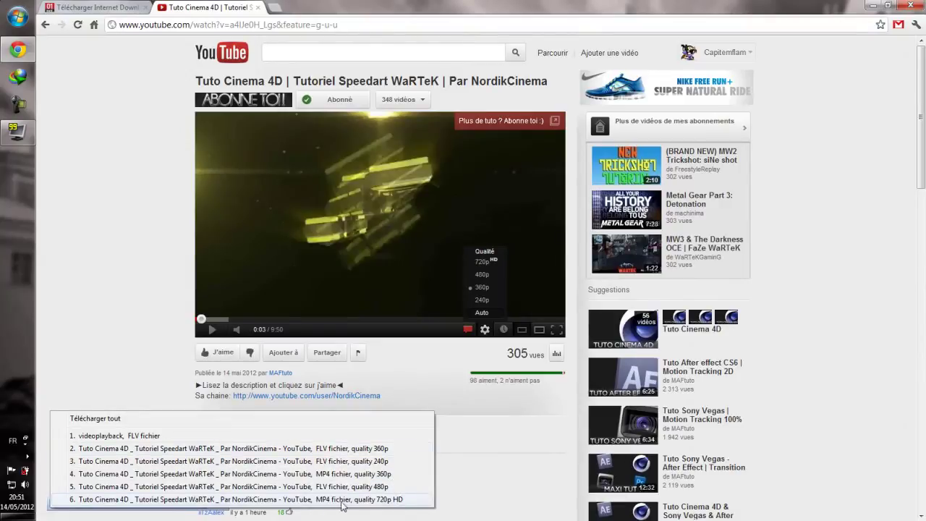
{"action": "left_click", "coordinate": [179, 499]}
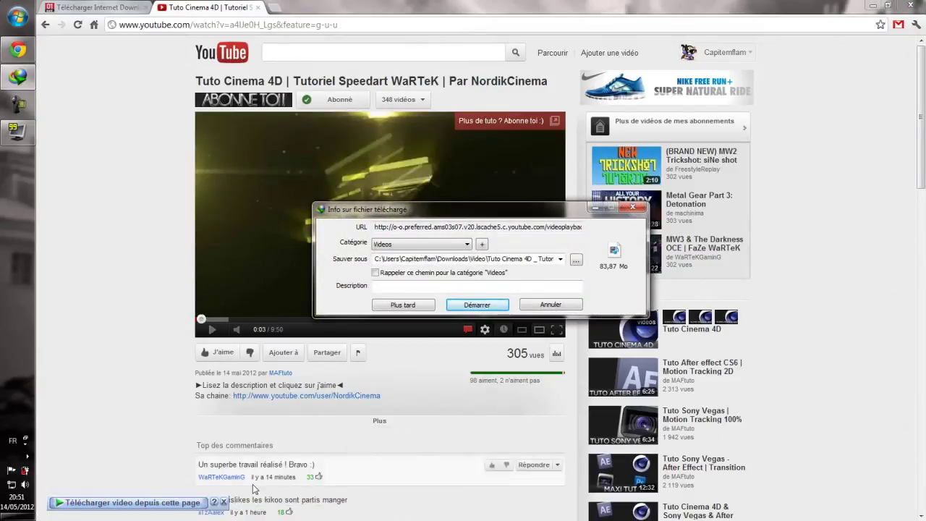
- Start the 83,873 Mo MP4 download, glancing at the Limiteur de Vitesse tab
{"action": "left_click", "coordinate": [477, 305]}
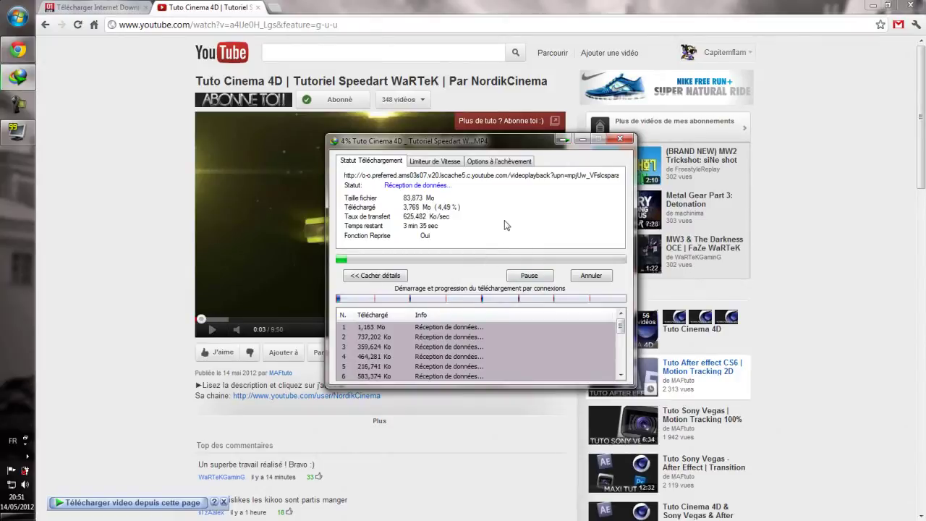
{"action": "left_click", "coordinate": [438, 161]}
{"action": "left_click", "coordinate": [383, 162]}
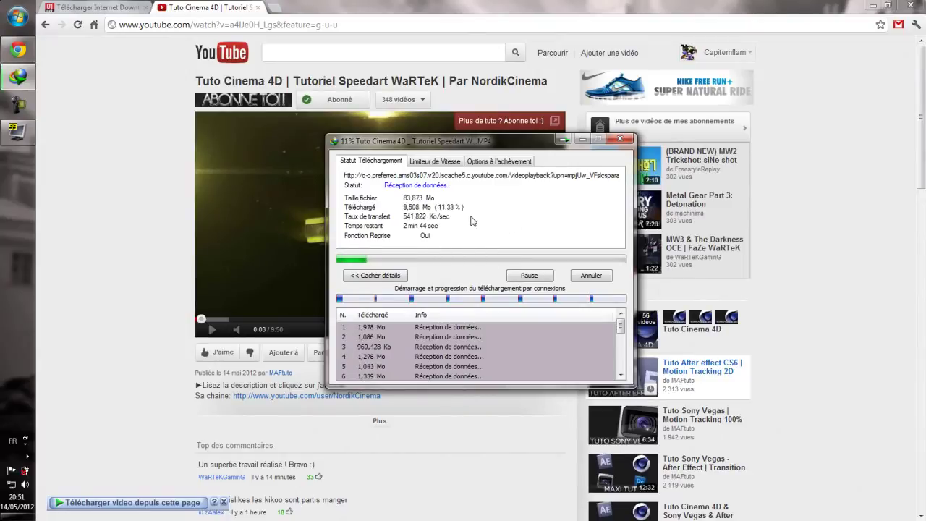
{"action": "left_click", "coordinate": [435, 161]}
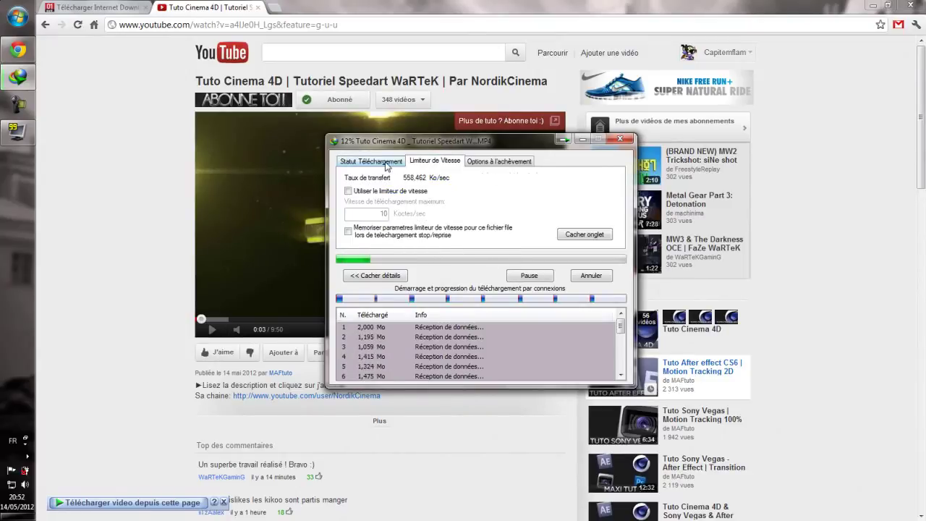
{"action": "left_click", "coordinate": [386, 162]}
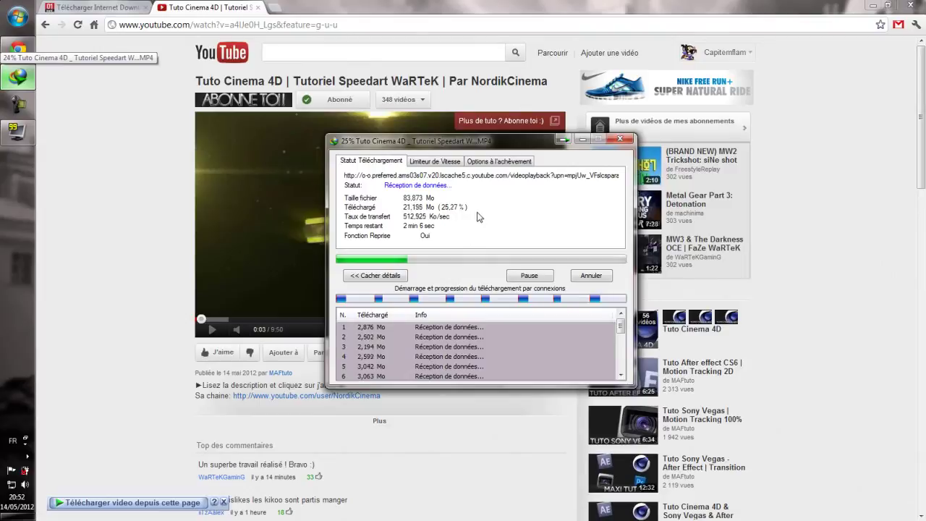
{"action": "left_click", "coordinate": [26, 26]}
{"action": "left_click", "coordinate": [249, 101]}
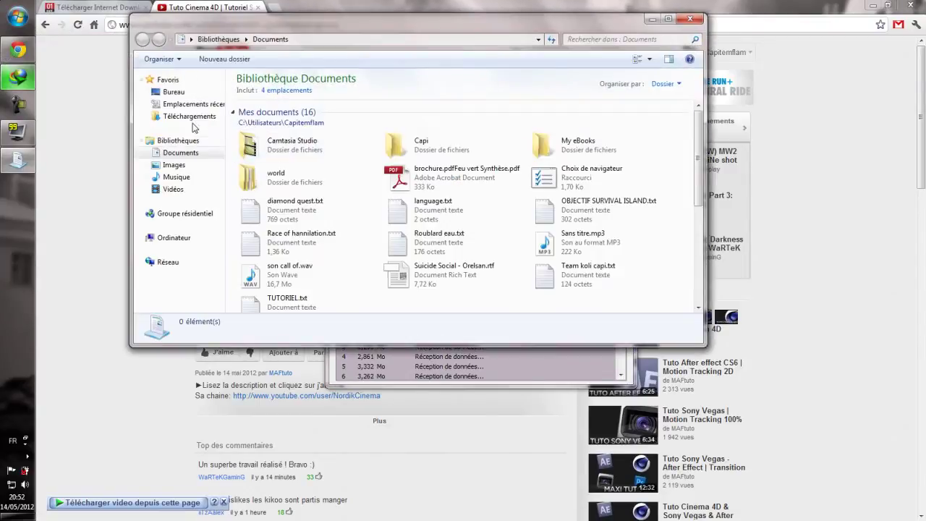
{"action": "left_click", "coordinate": [189, 117]}
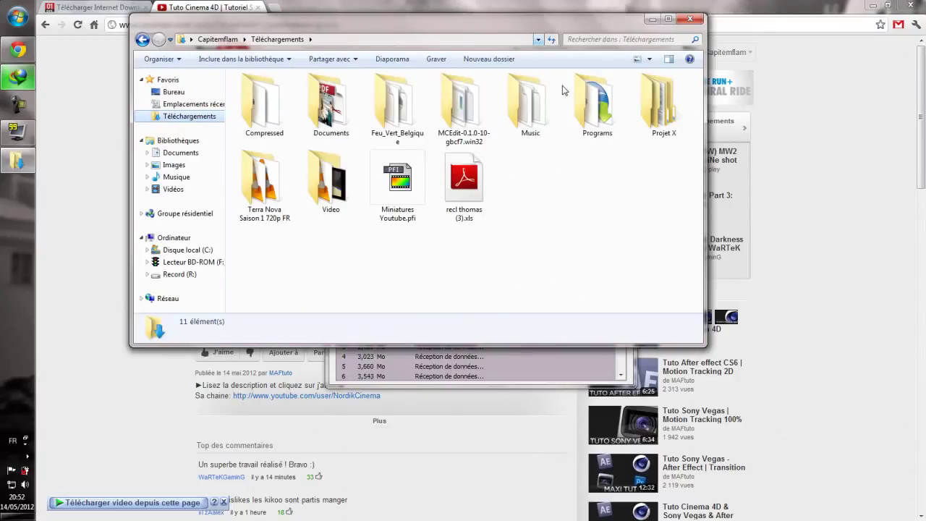
{"action": "left_click", "coordinate": [273, 127]}
{"action": "left_click", "coordinate": [330, 109]}
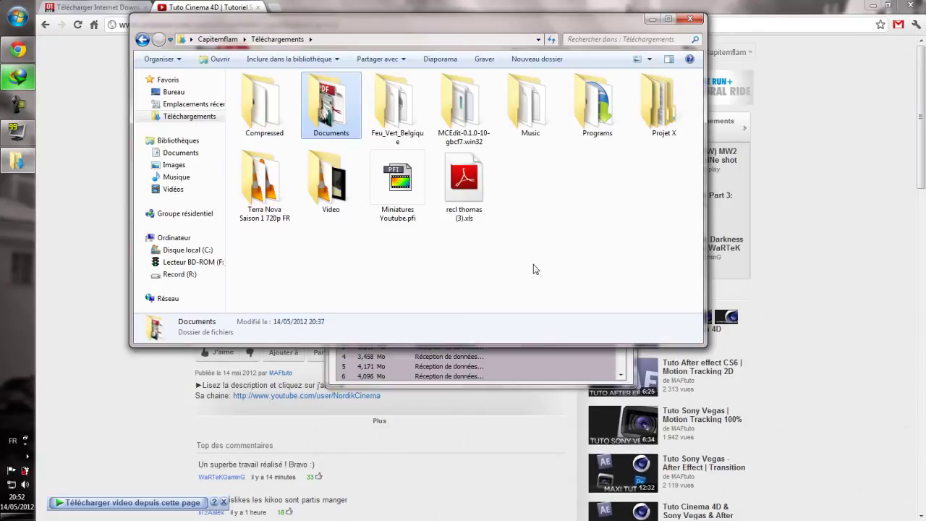
{"action": "double_click", "coordinate": [325, 196]}
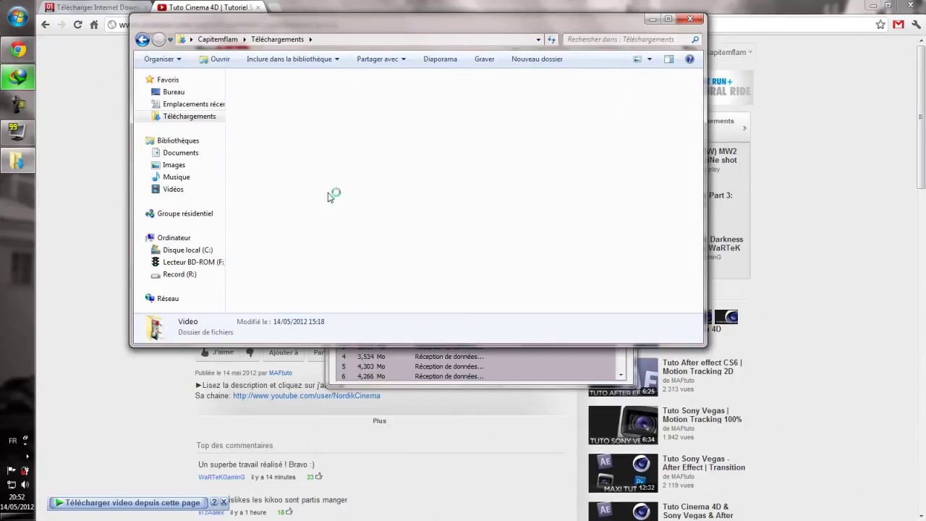
{"action": "left_click", "coordinate": [689, 19]}
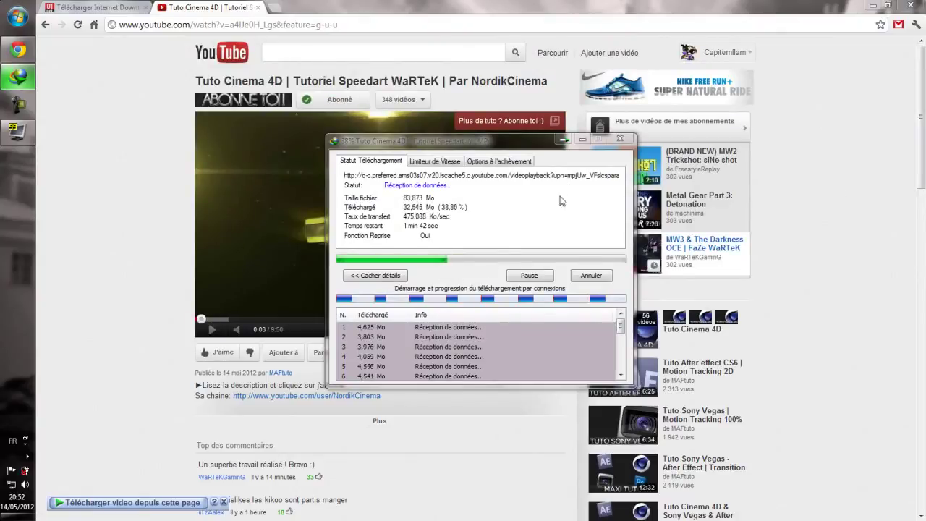
- Hide the IDM progress window and close Chrome to reveal the desktop
{"action": "left_click", "coordinate": [606, 274]}
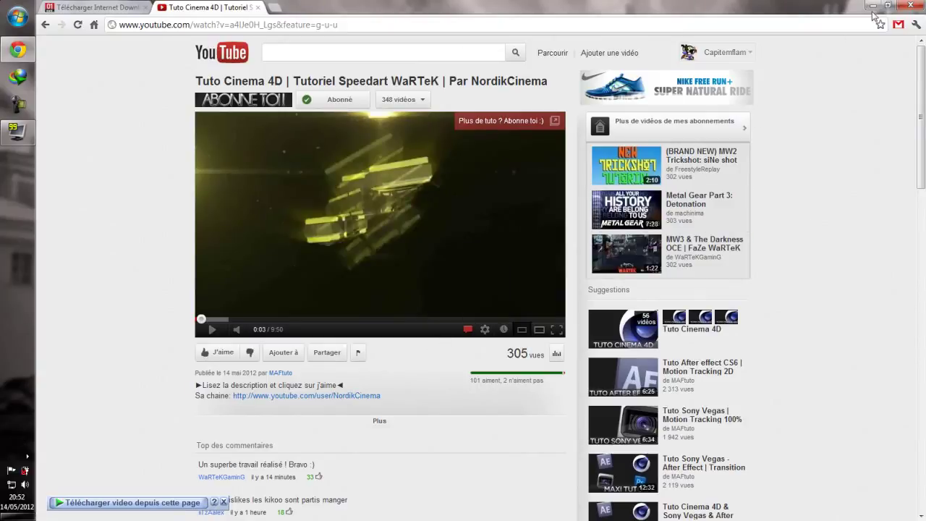
{"action": "left_click", "coordinate": [905, 5]}
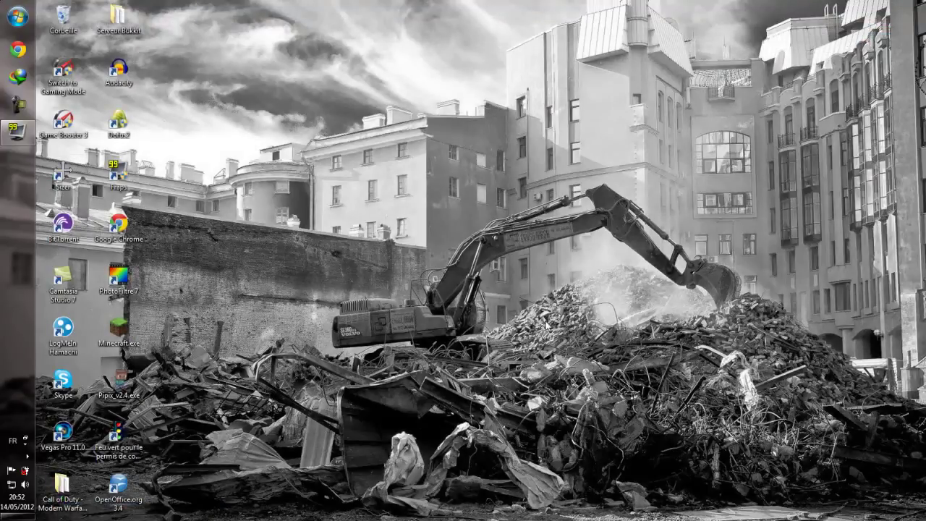